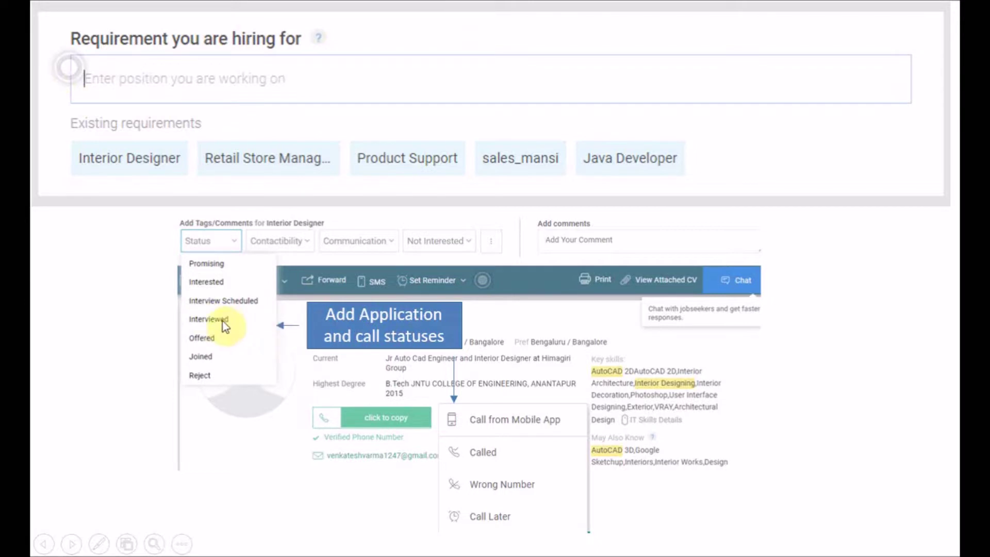
Advance through the intro slides on call-later reminders to reach the recruiter home page
{"action": "left_click", "coordinate": [798, 526]}
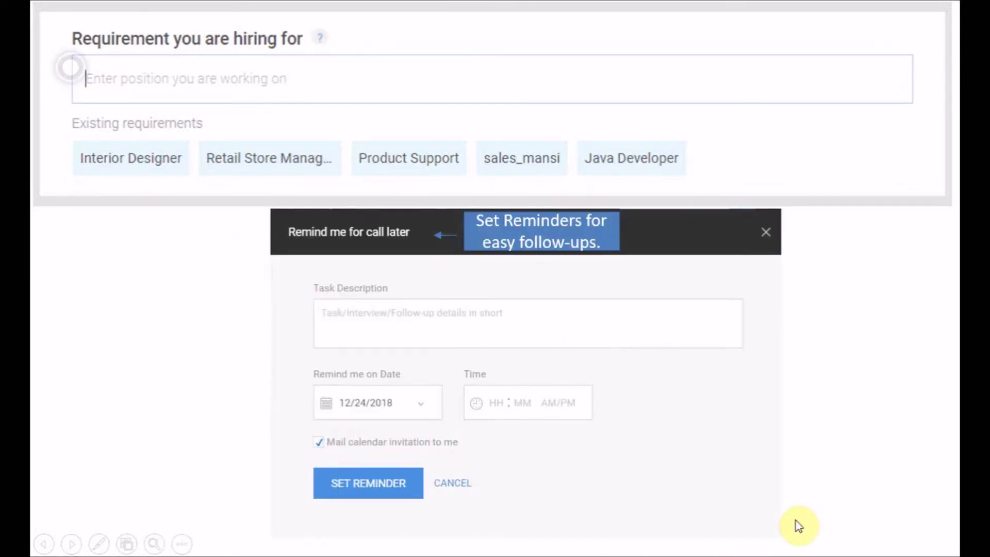
{"action": "left_click", "coordinate": [768, 465]}
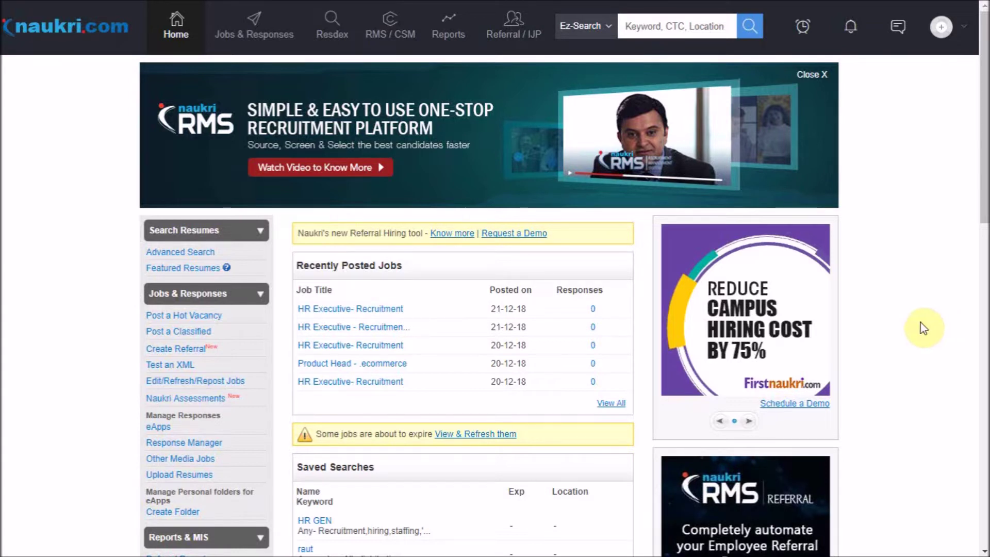
Start a resume search under the existing 'Interior Designer' requirement, found by entering 'inter'
{"action": "mouse_move", "coordinate": [345, 44]}
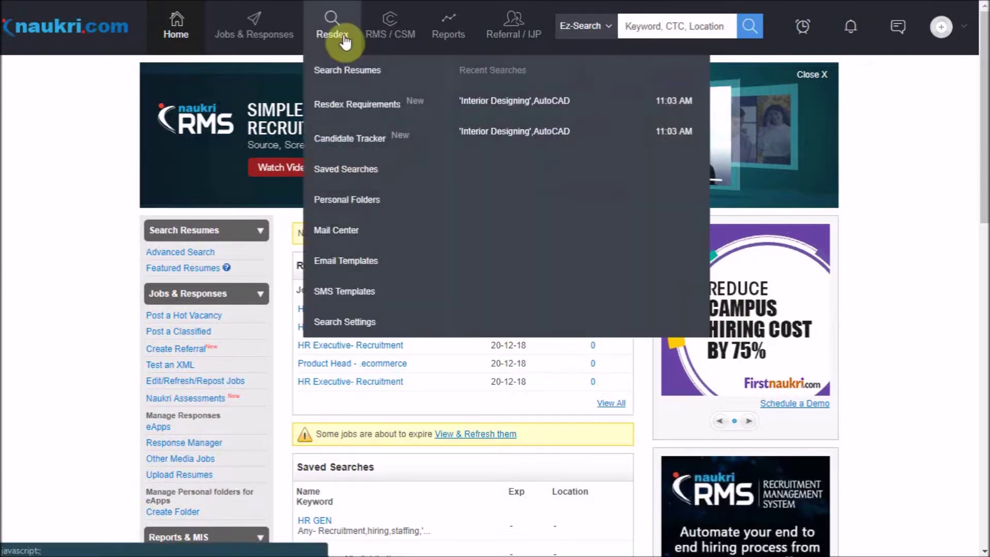
{"action": "left_click", "coordinate": [347, 76]}
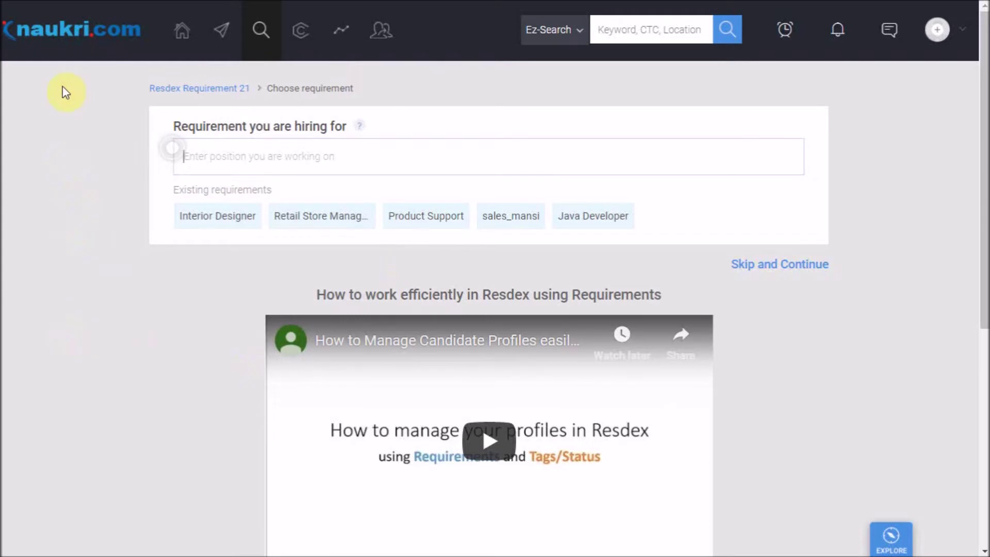
{"action": "left_click", "coordinate": [272, 150]}
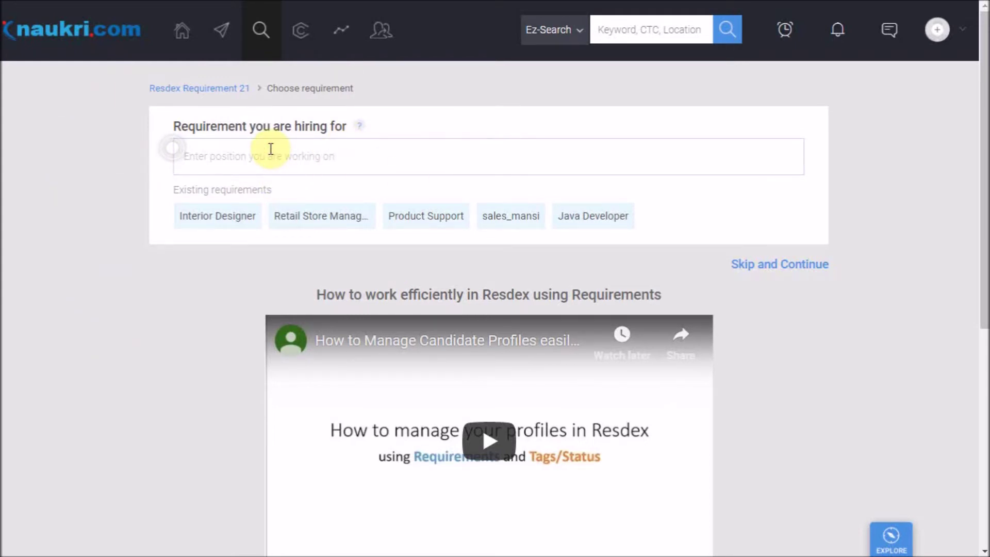
{"action": "type", "text": "inte"}
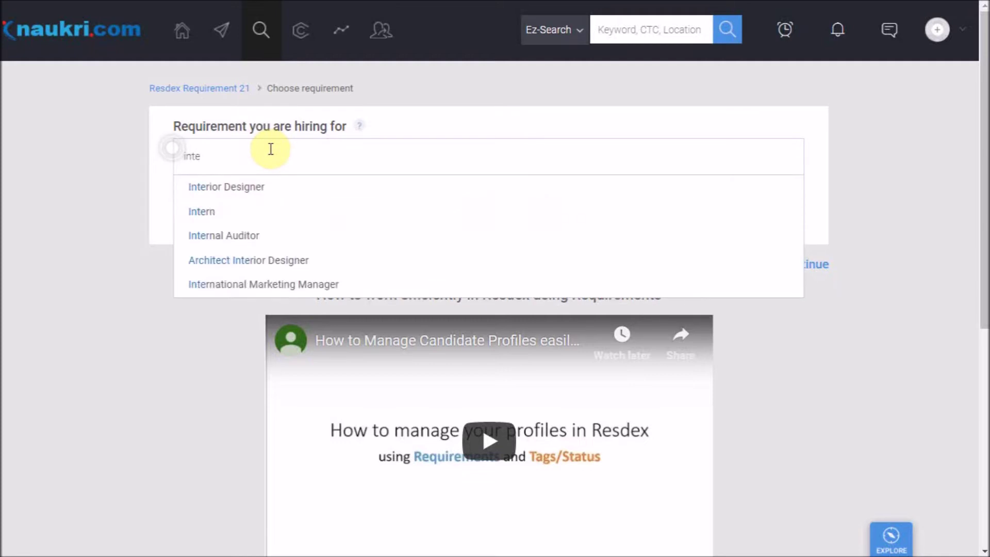
{"action": "type", "text": "r"}
{"action": "key", "text": "Down"}
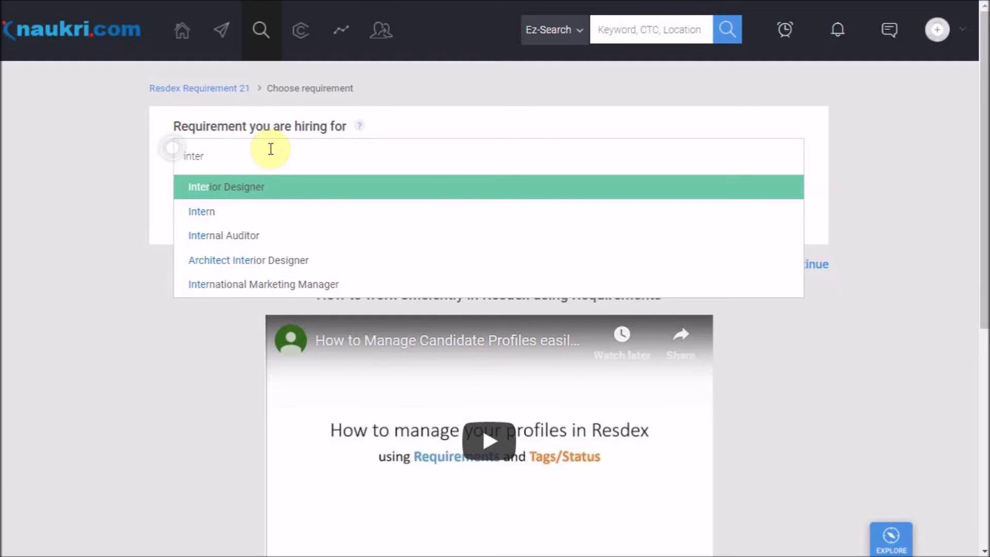
{"action": "key", "text": "Return"}
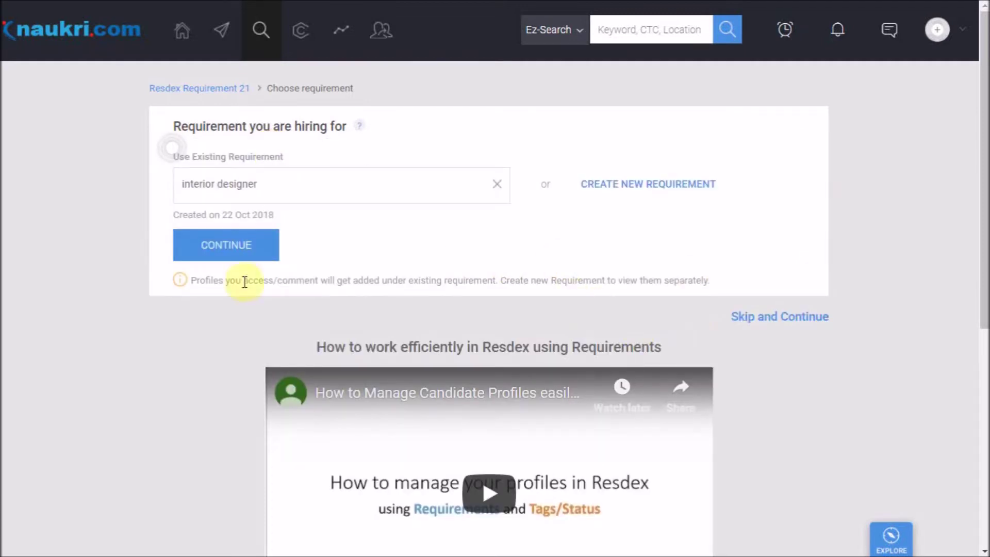
{"action": "left_click", "coordinate": [228, 254]}
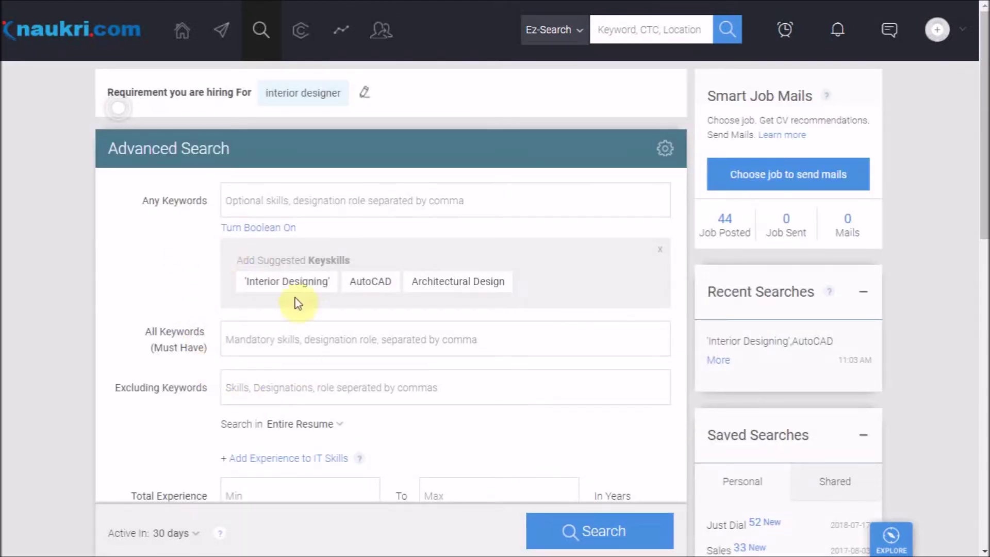
Search resumes with 'Interior Designing' and AutoCAD keyskills and open the first candidate's profile
{"action": "left_click", "coordinate": [279, 286]}
{"action": "left_click", "coordinate": [266, 284]}
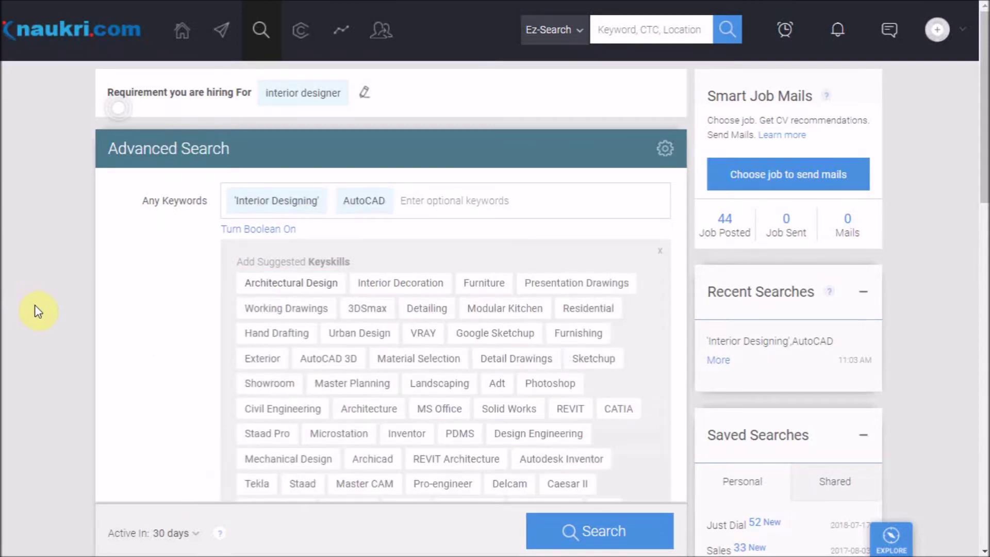
{"action": "scroll", "coordinate": [35, 304], "scroll_direction": "down", "scroll_amount": 8}
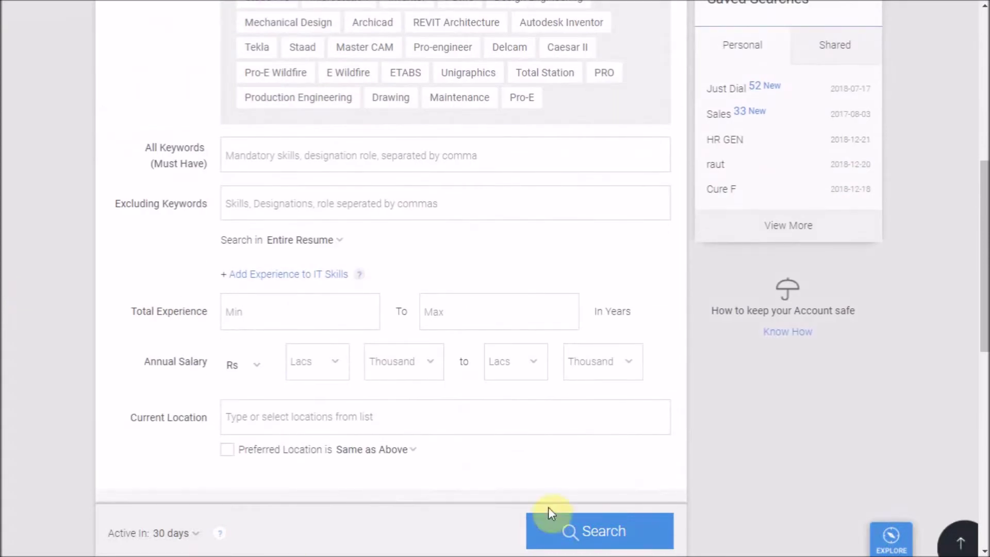
{"action": "left_click", "coordinate": [635, 539]}
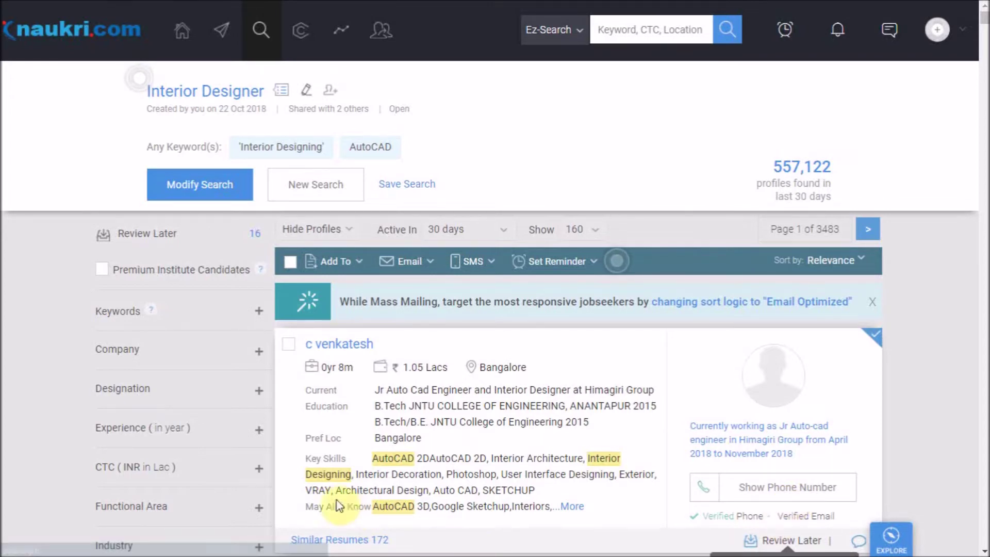
{"action": "left_click", "coordinate": [355, 384]}
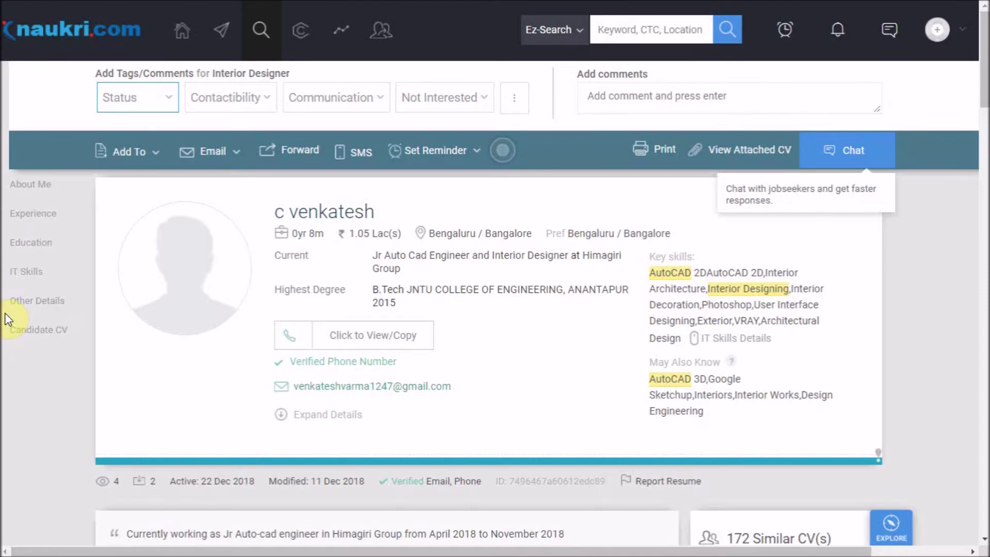
Reveal the candidate's phone number along with the call status options
{"action": "left_click", "coordinate": [381, 338]}
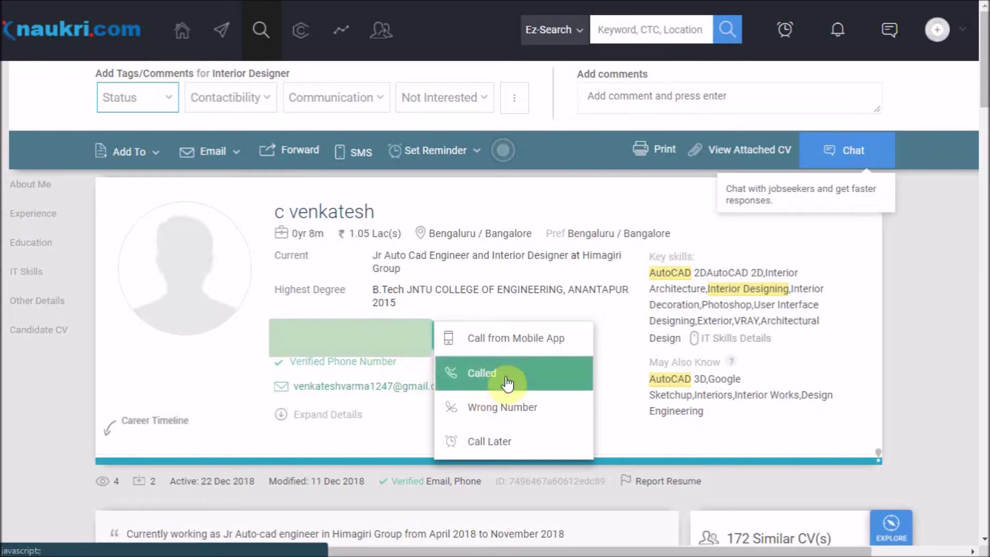
Tag the candidate Call Later with a reminder for 12/24/2018 at 12:00 PM
{"action": "left_click", "coordinate": [536, 456]}
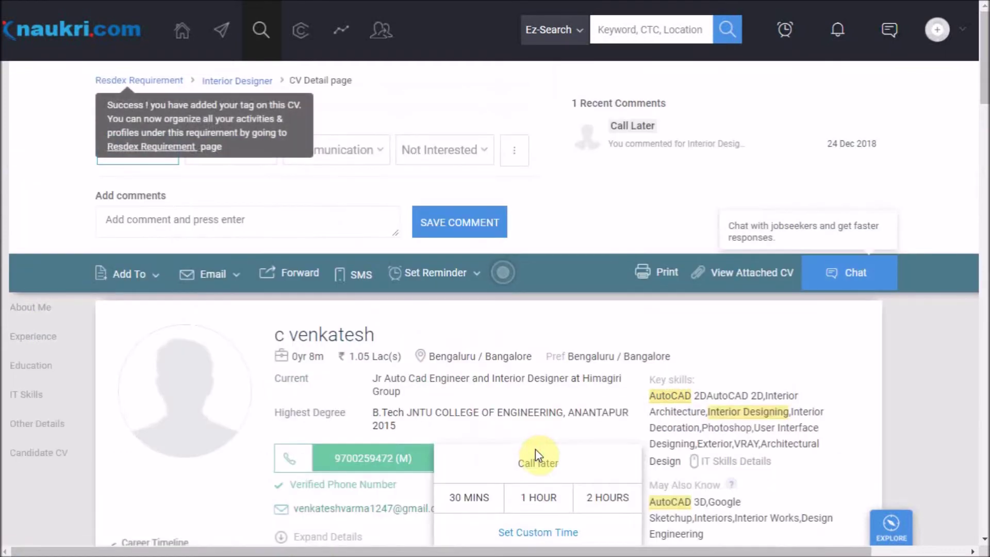
{"action": "scroll", "coordinate": [598, 404], "scroll_direction": "down", "scroll_amount": 3}
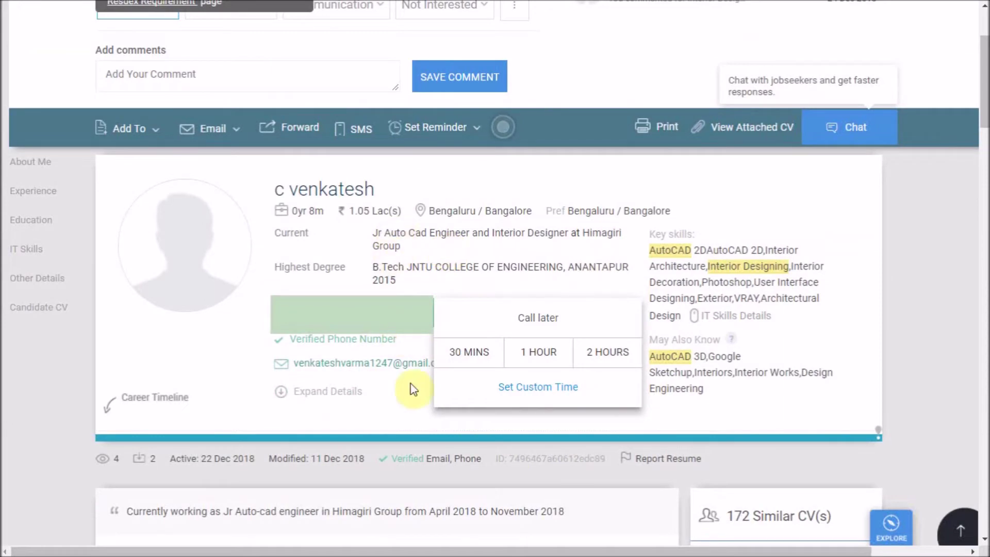
{"action": "left_click", "coordinate": [521, 390]}
{"action": "scroll", "coordinate": [280, 391], "scroll_direction": "down", "scroll_amount": 3}
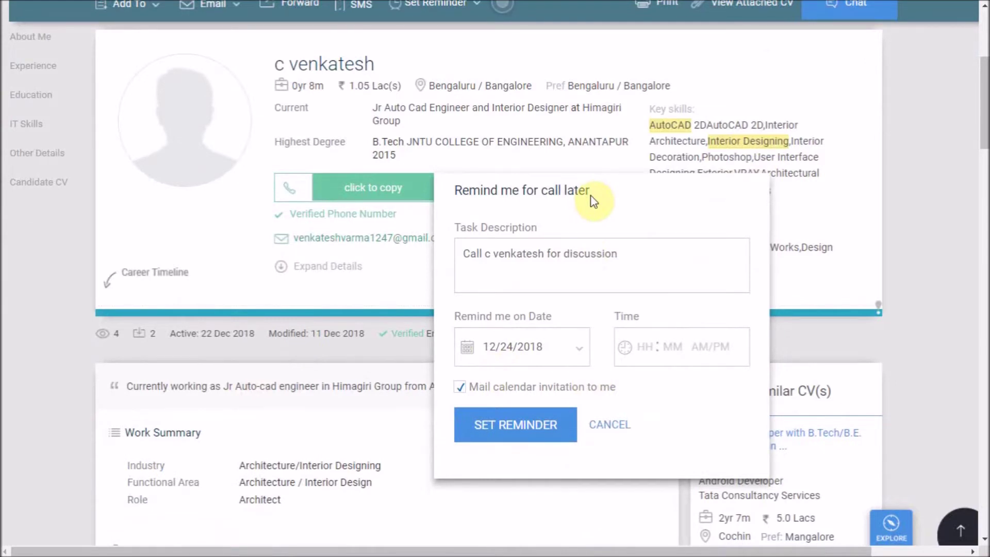
{"action": "left_click", "coordinate": [644, 346]}
{"action": "left_click", "coordinate": [642, 367]}
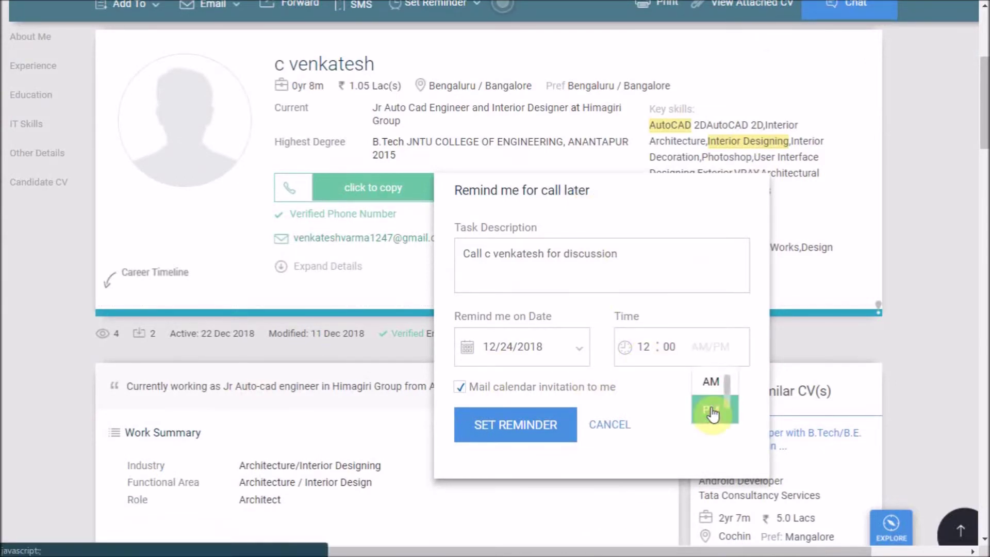
{"action": "left_click", "coordinate": [713, 412]}
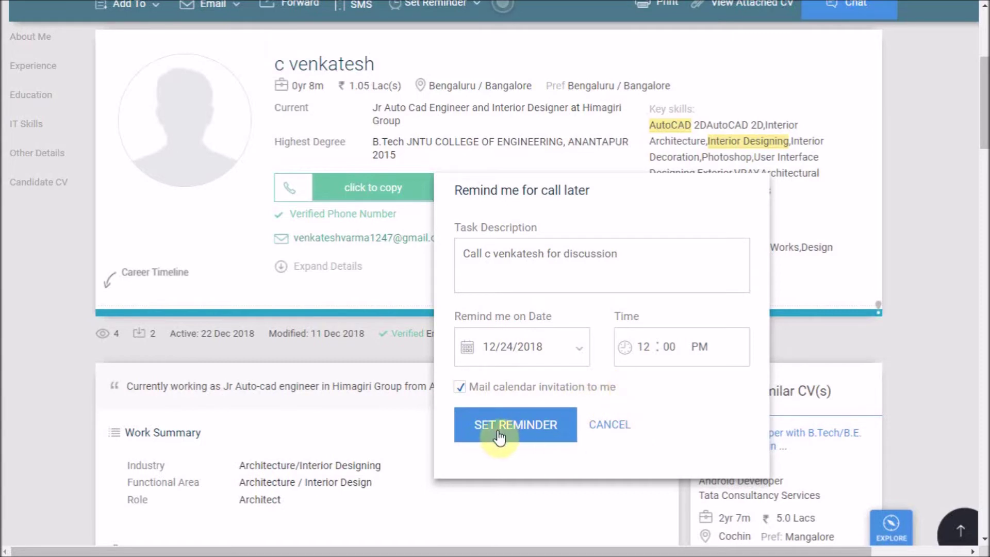
{"action": "left_click", "coordinate": [555, 432]}
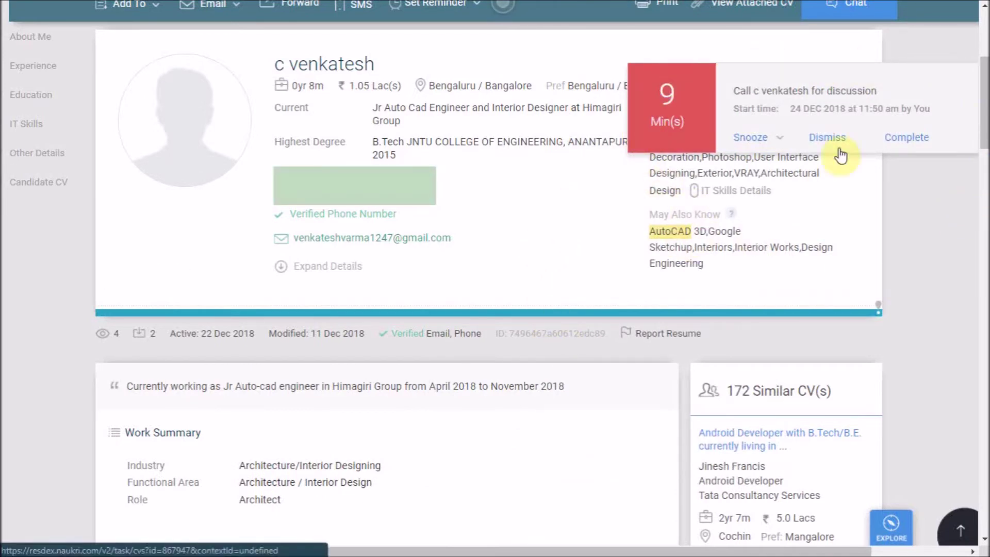
Look at the snooze options, then mark the due call reminder complete
{"action": "left_click", "coordinate": [776, 138]}
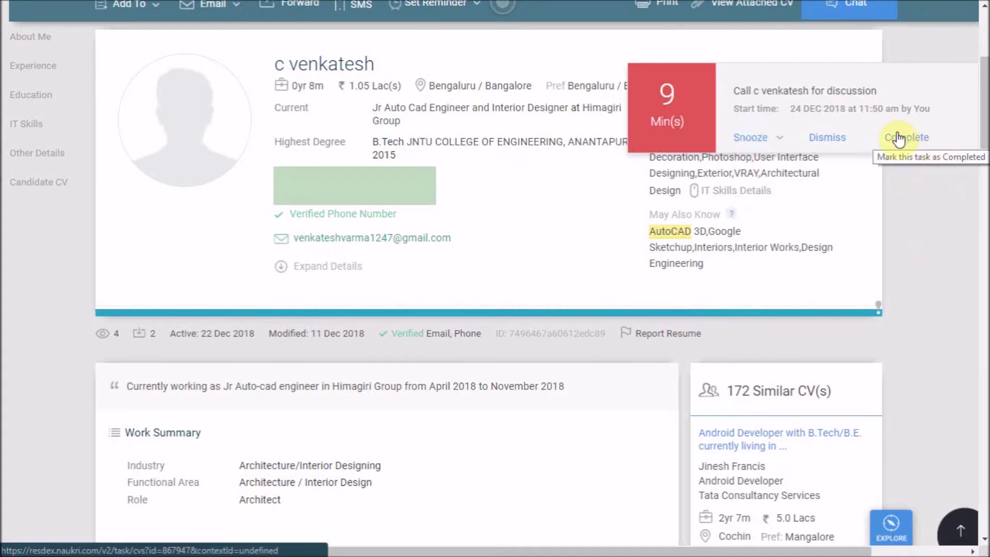
{"action": "left_click", "coordinate": [933, 144]}
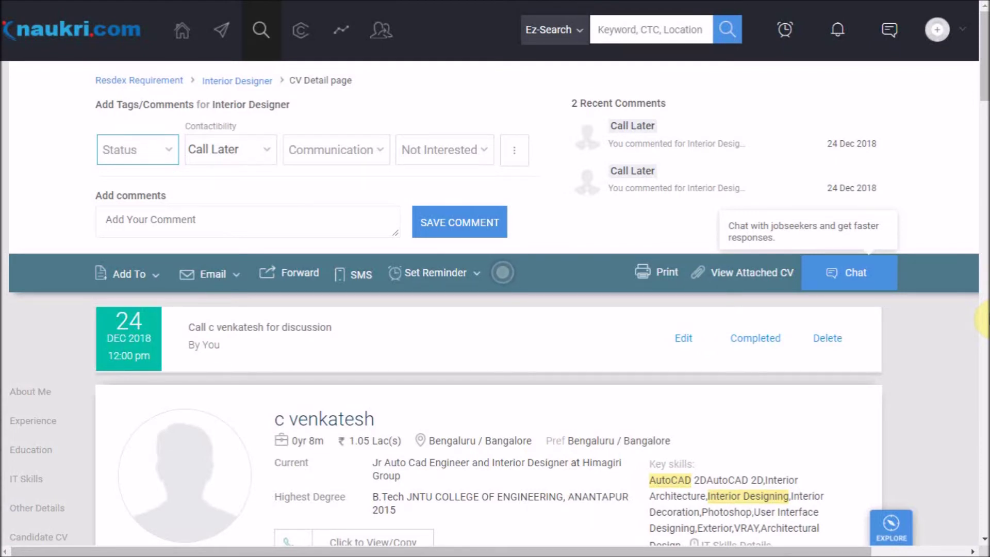
Tag the candidate as Interested and decline the follow-up reminder
{"action": "left_click", "coordinate": [148, 161]}
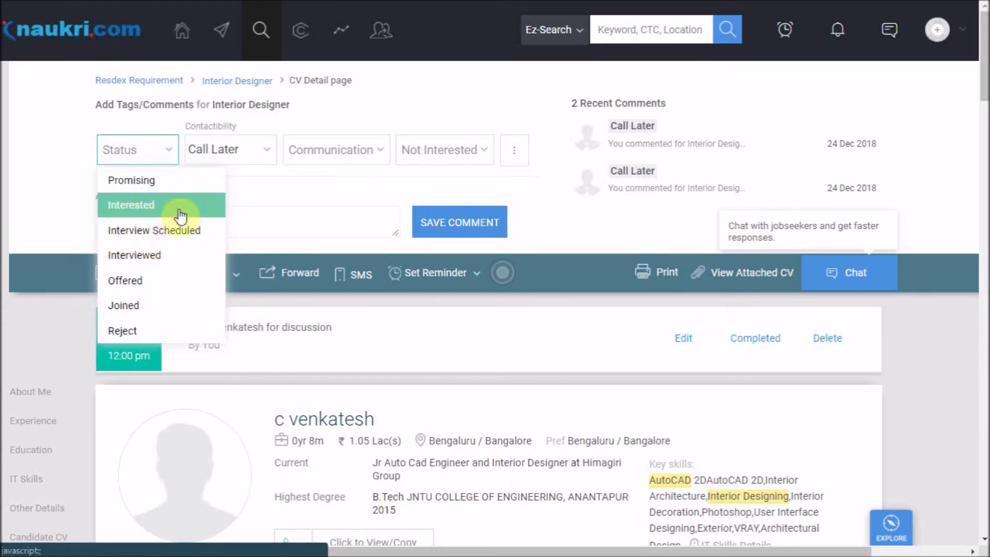
{"action": "left_click", "coordinate": [151, 209]}
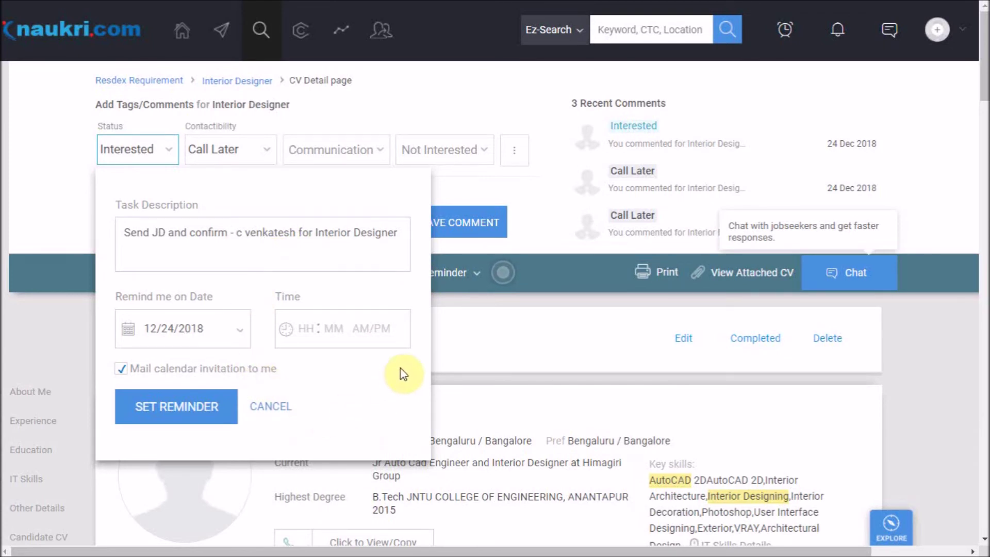
{"action": "left_click", "coordinate": [271, 408]}
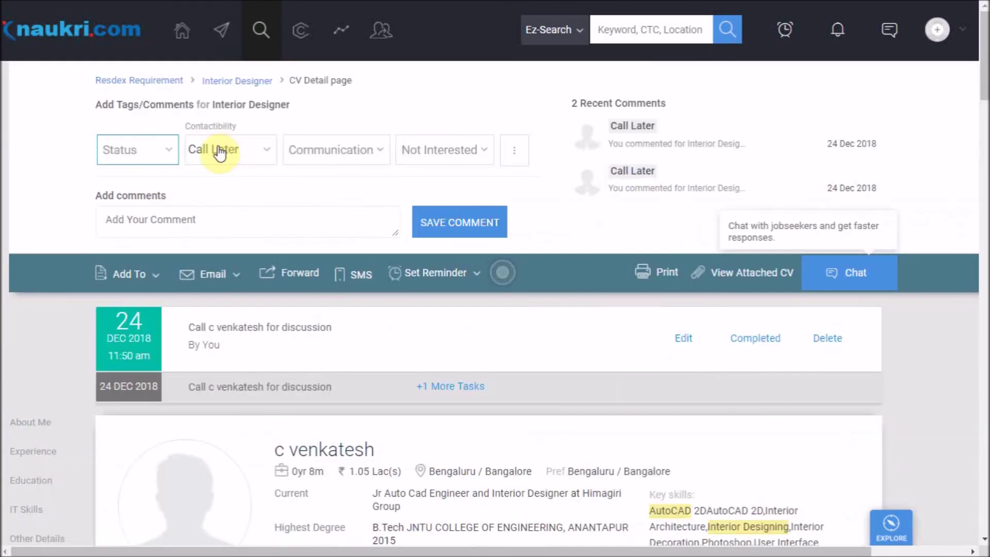
Open Resdex Requirements and review the Tags filter and Interior Designer tag counts
{"action": "mouse_move", "coordinate": [259, 31]}
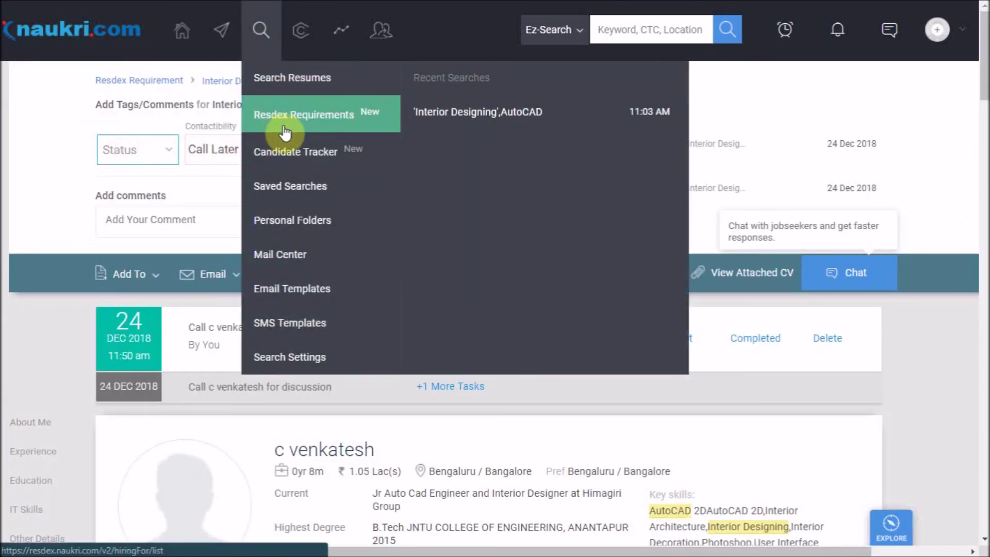
{"action": "left_click", "coordinate": [329, 125]}
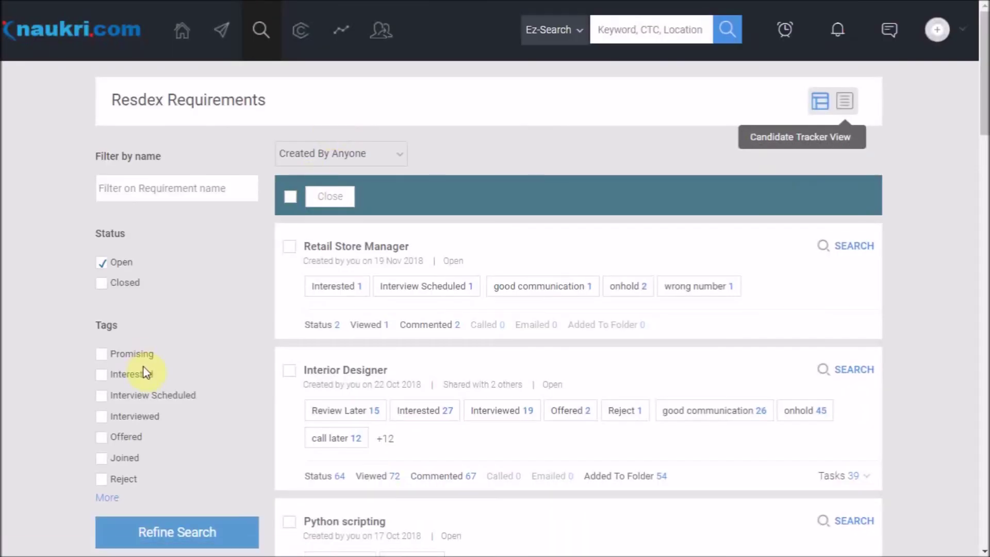
{"action": "scroll", "coordinate": [144, 373], "scroll_direction": "down", "scroll_amount": 3}
{"action": "left_click", "coordinate": [155, 188]}
{"action": "left_click_drag", "start_coordinate": [156, 188], "coordinate": [144, 335]}
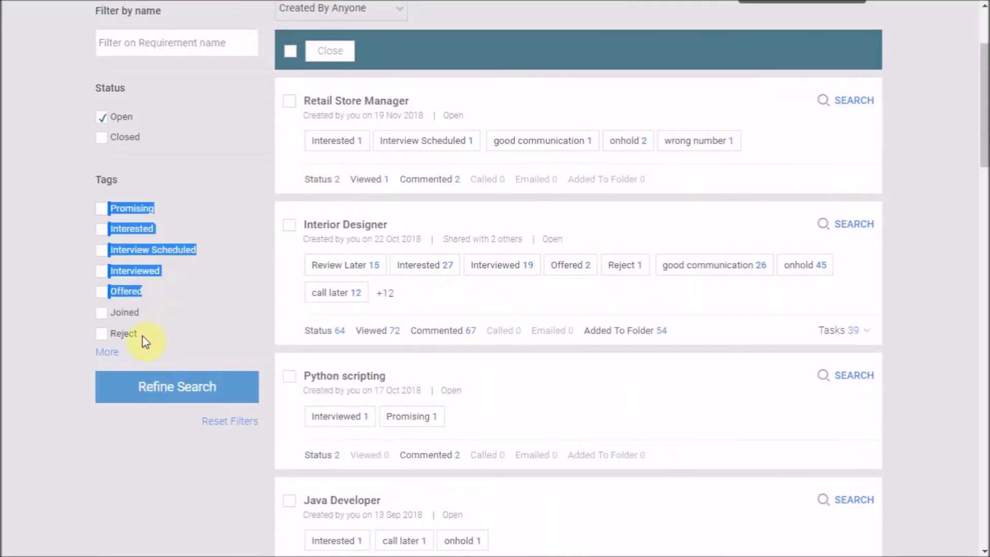
{"action": "left_click", "coordinate": [107, 352]}
{"action": "scroll", "coordinate": [245, 292], "scroll_direction": "down", "scroll_amount": 3}
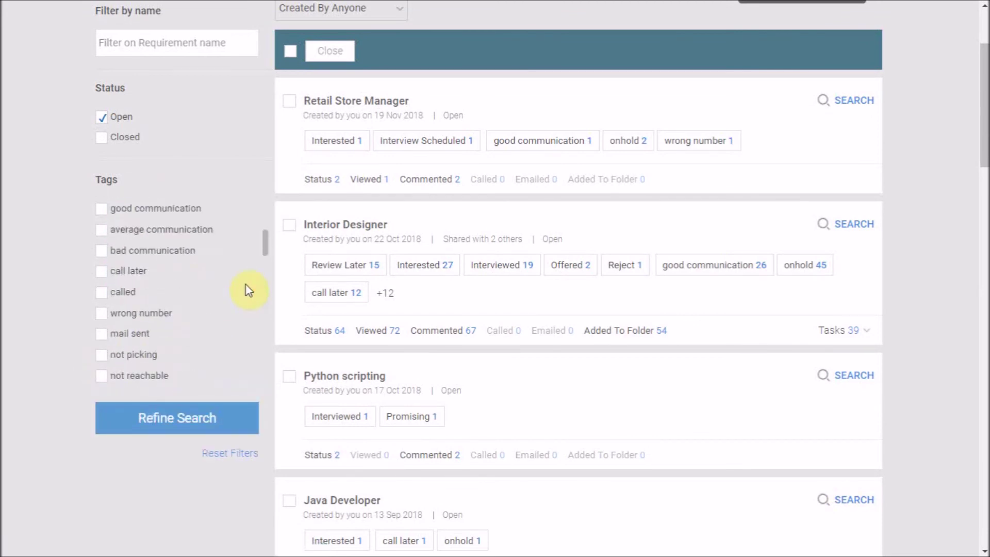
{"action": "scroll", "coordinate": [246, 287], "scroll_direction": "up", "scroll_amount": 3}
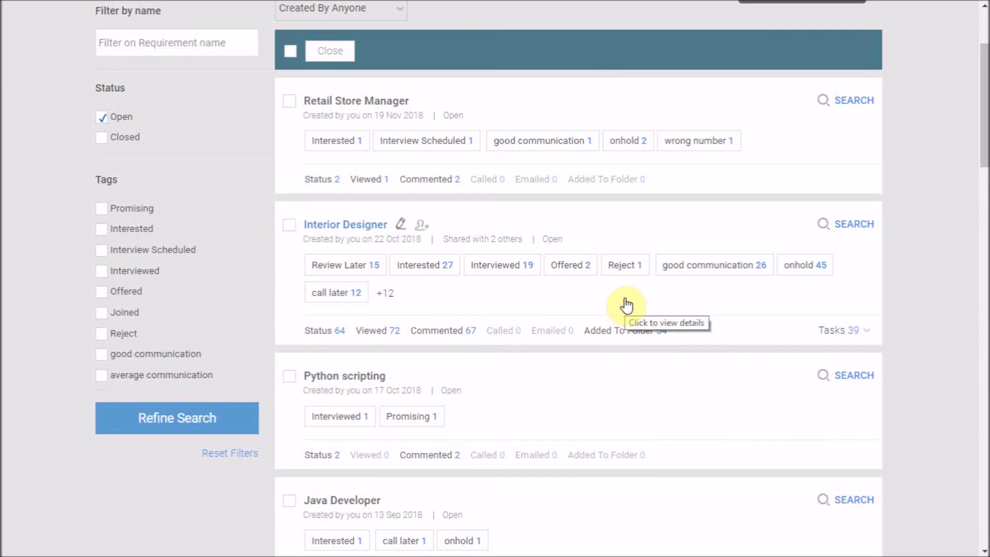
{"action": "scroll", "coordinate": [627, 305], "scroll_direction": "up", "scroll_amount": 3}
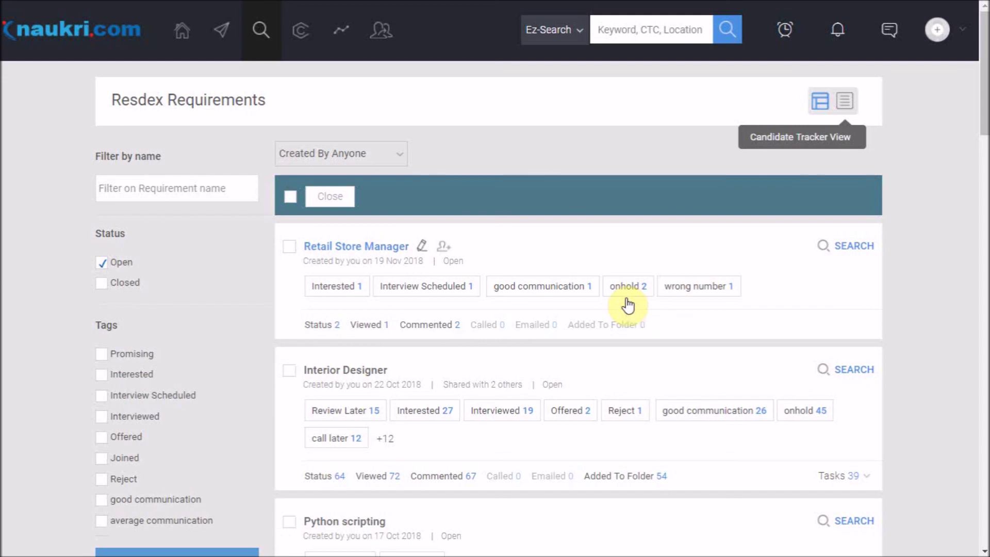
Return to the recruiter home page and scroll down to its Account Utilization details
{"action": "left_click", "coordinate": [187, 40]}
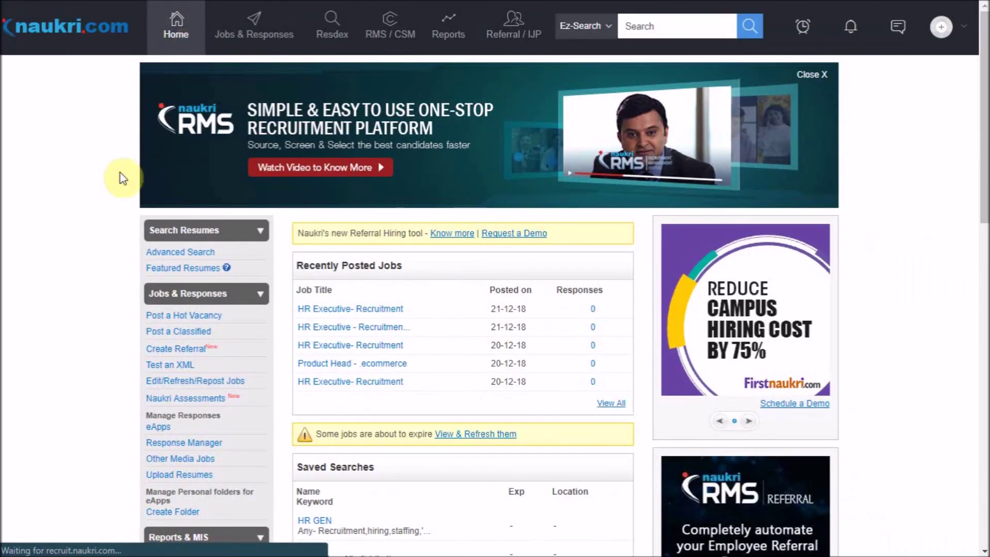
{"action": "scroll", "coordinate": [3, 326], "scroll_direction": "down", "scroll_amount": 4}
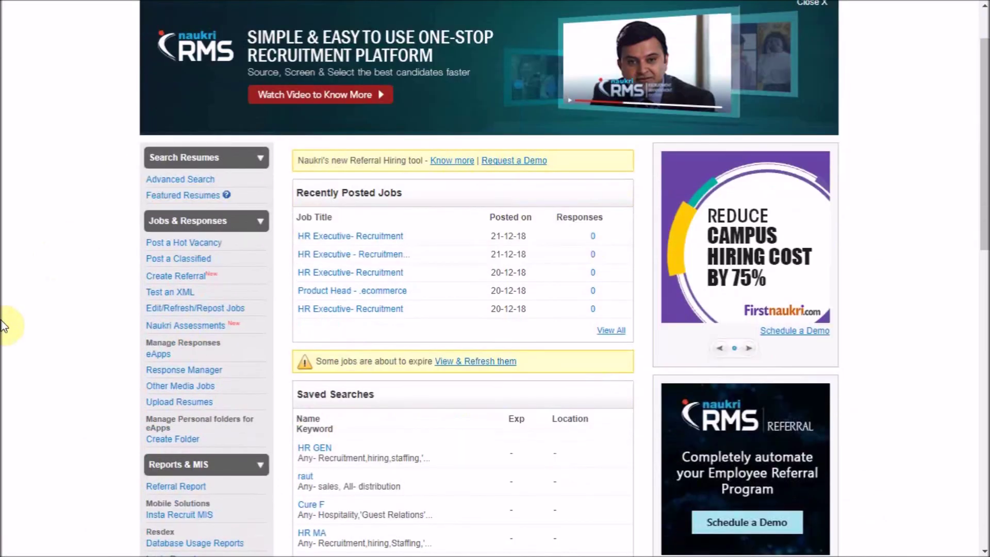
{"action": "scroll", "coordinate": [2, 324], "scroll_direction": "down", "scroll_amount": 12}
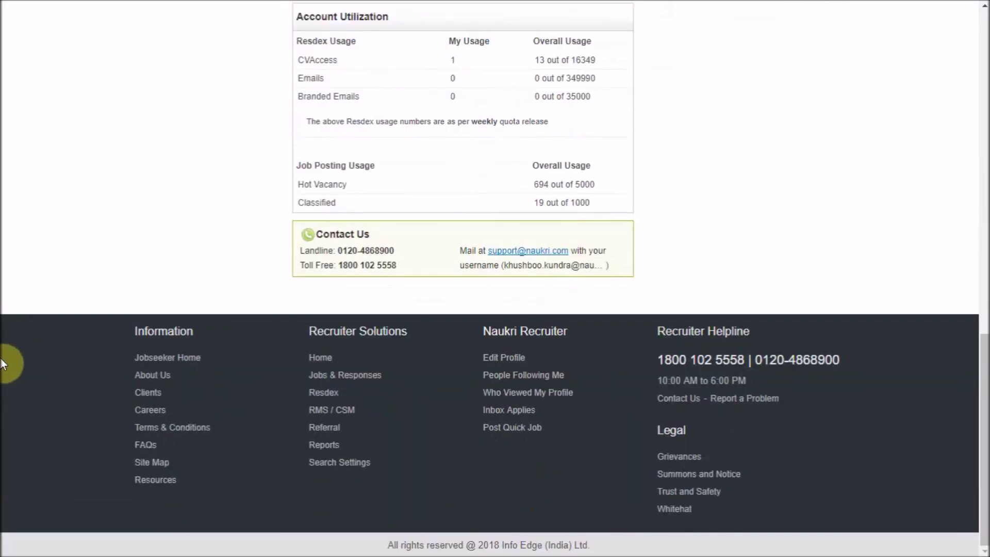